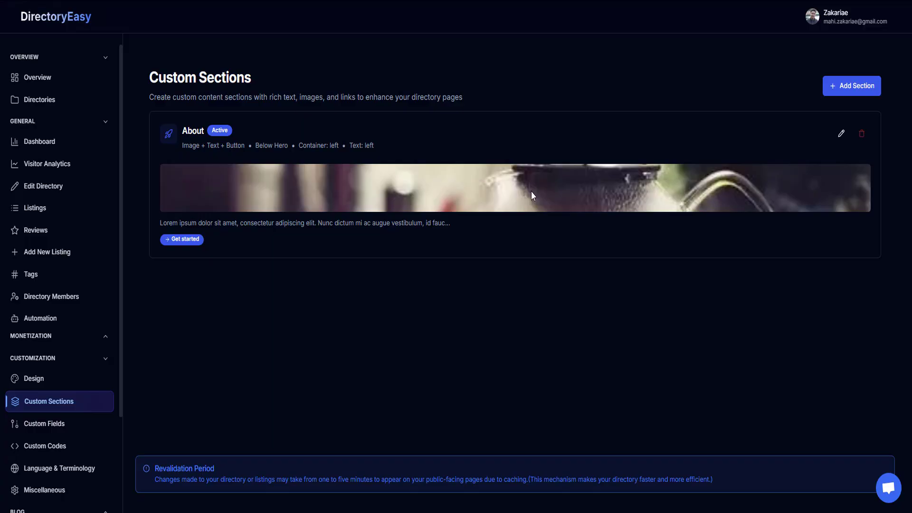
Open the About section for editing, review its section type options, and select Below Hero as the display location.
left_click(841, 95)
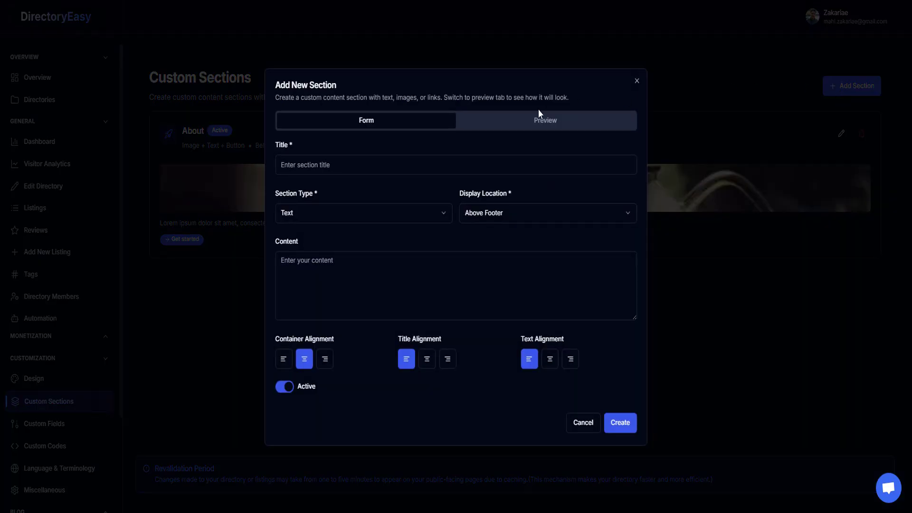
left_click(757, 289)
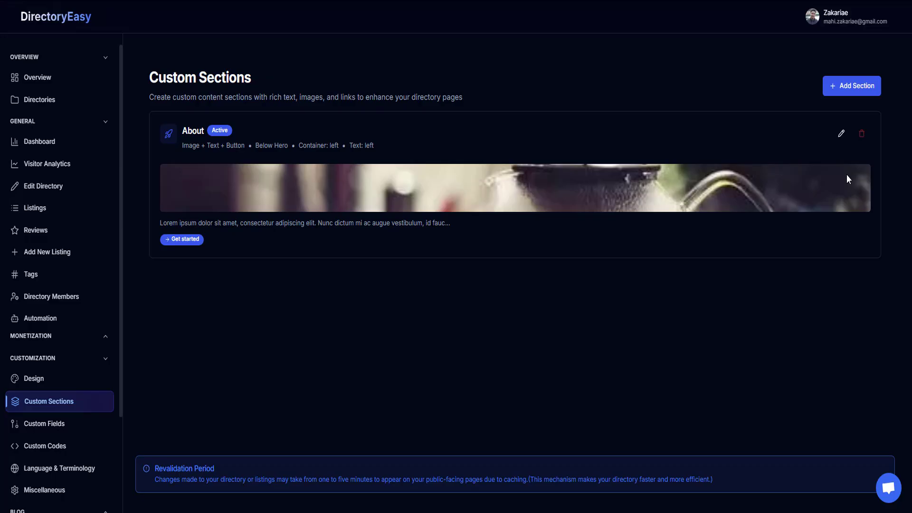
left_click(836, 138)
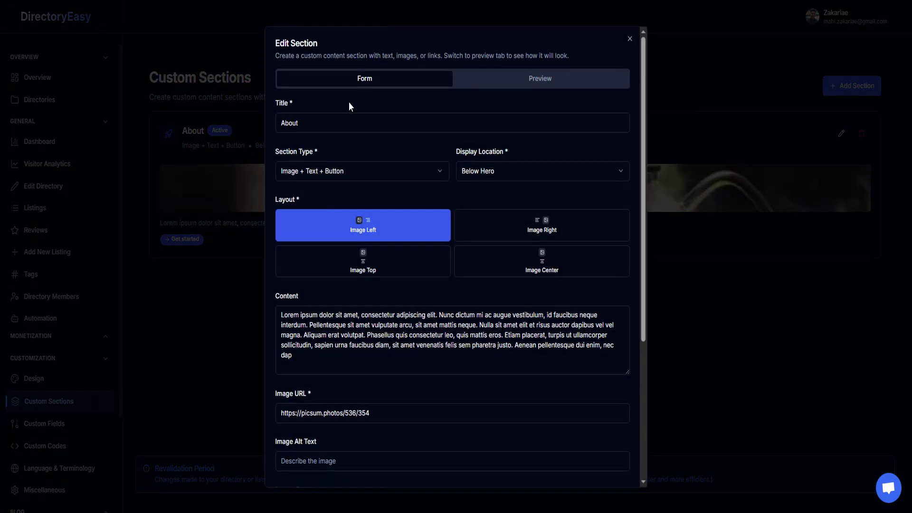
left_click(333, 171)
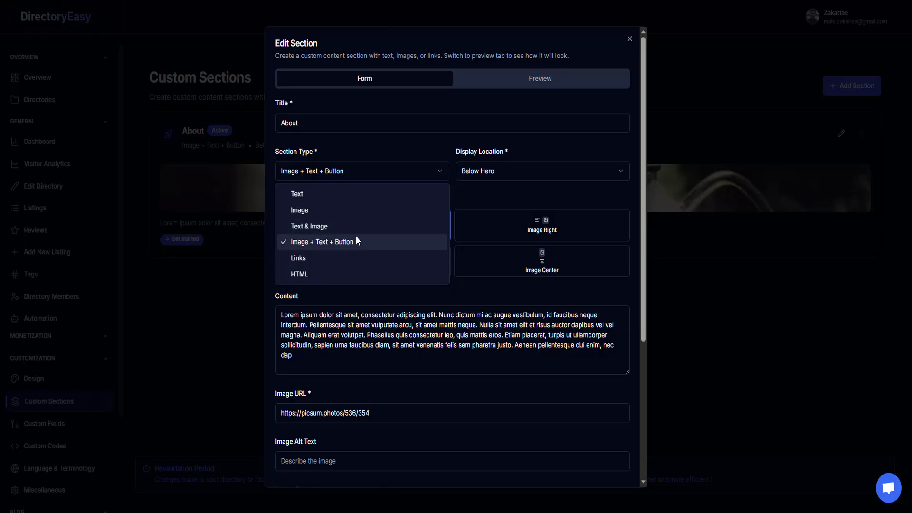
left_click(543, 144)
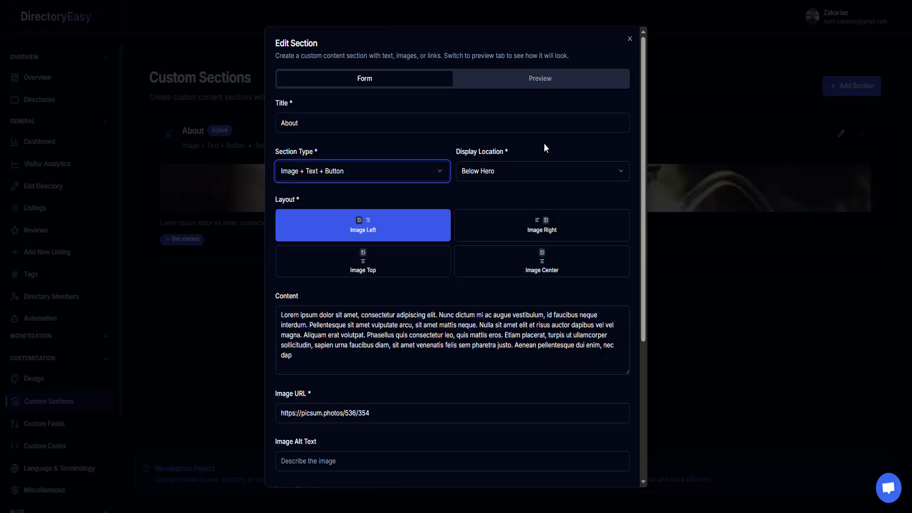
left_click(522, 174)
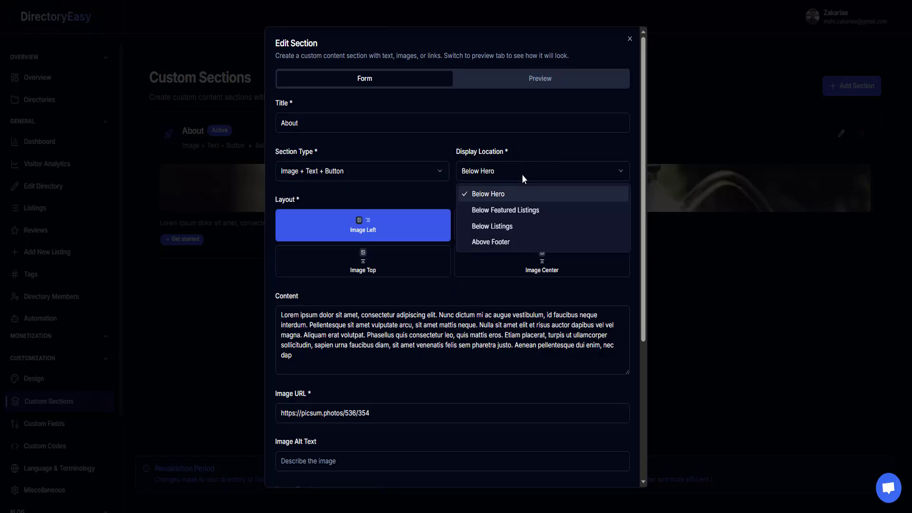
left_click(501, 198)
scroll(492, 193, "down", 2)
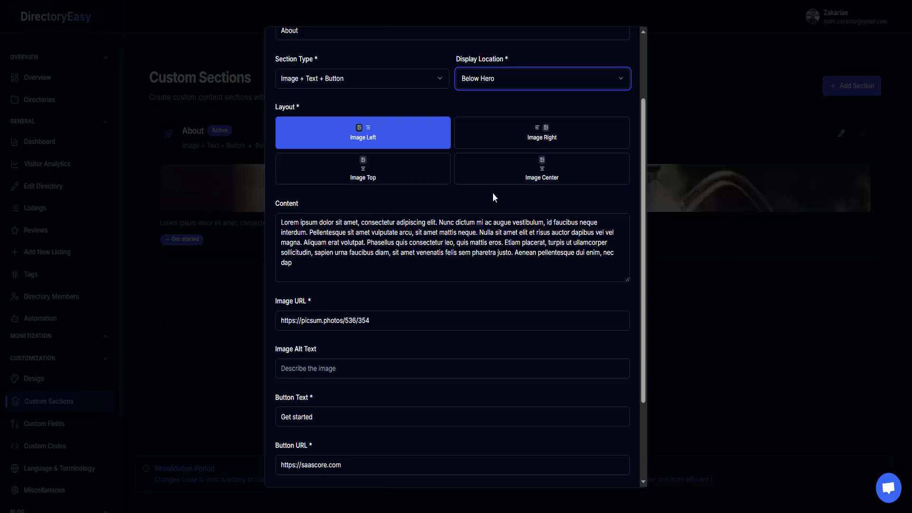
Try the Image Top and Image Center layouts for the About section, and reselect Image Left.
scroll(492, 193, "up", 2)
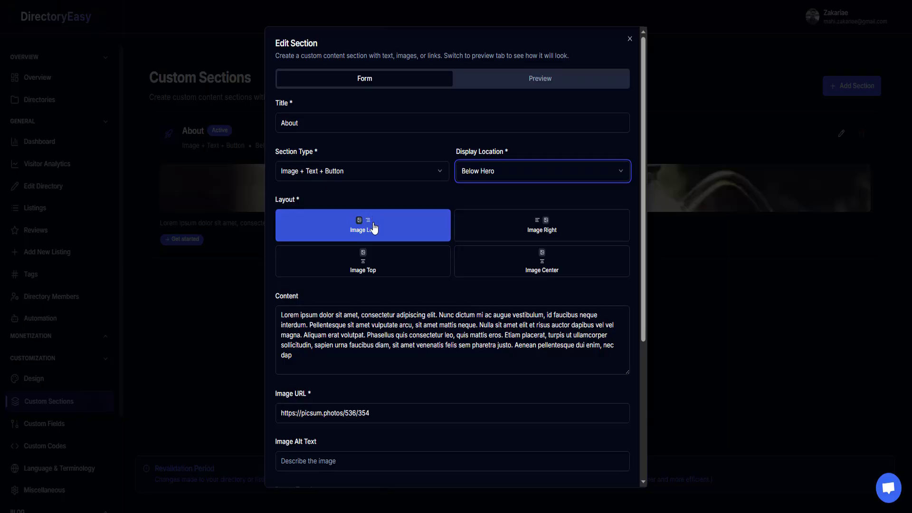
left_click(380, 266)
left_click(478, 266)
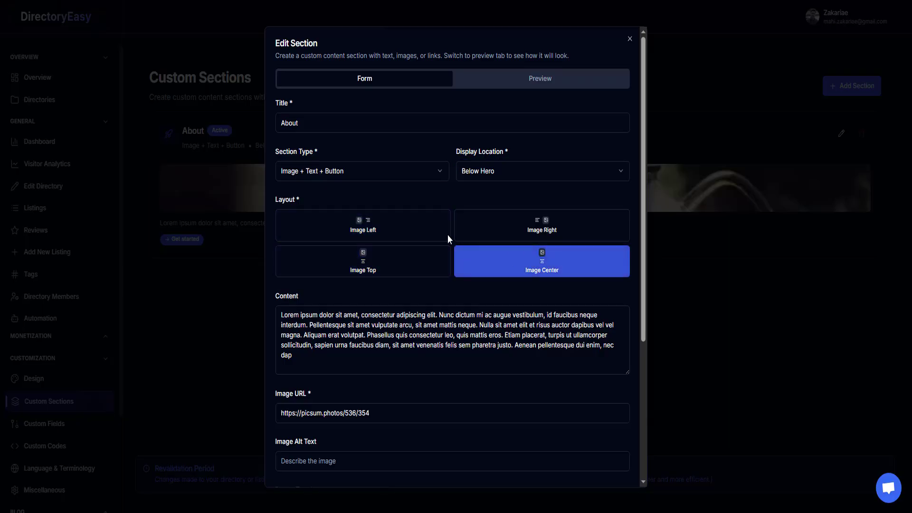
left_click(394, 227)
Examine the About section's content, image URL, image alt text, button text and button URL fields.
scroll(393, 227, "down", 2)
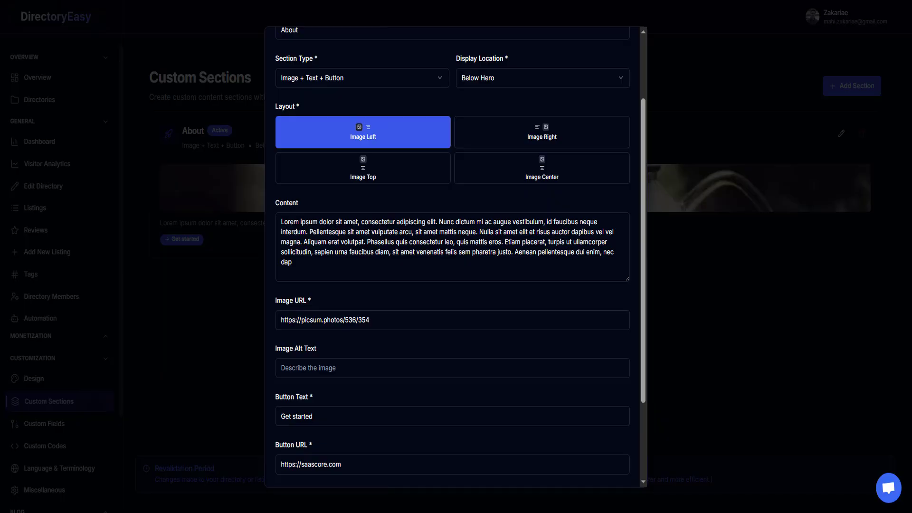
mouse_move(292, 262)
left_mouse_down()
mouse_move(279, 251)
mouse_move(272, 219)
mouse_move(292, 262)
left_mouse_up()
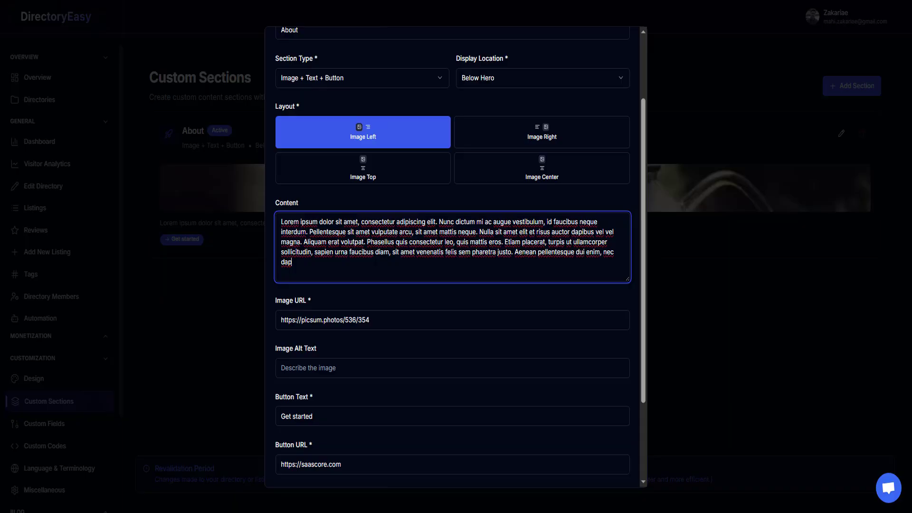
left_click_drag(375, 320, 264, 323)
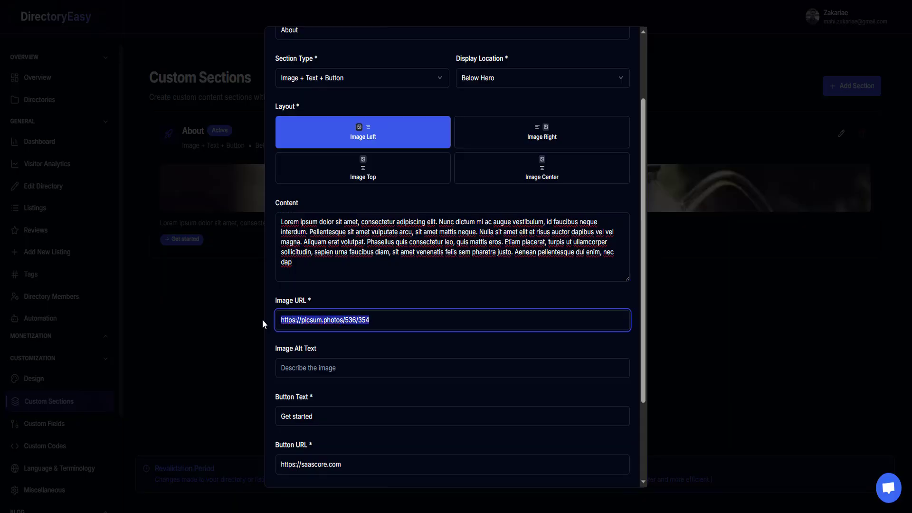
scroll(343, 346, "down", 3)
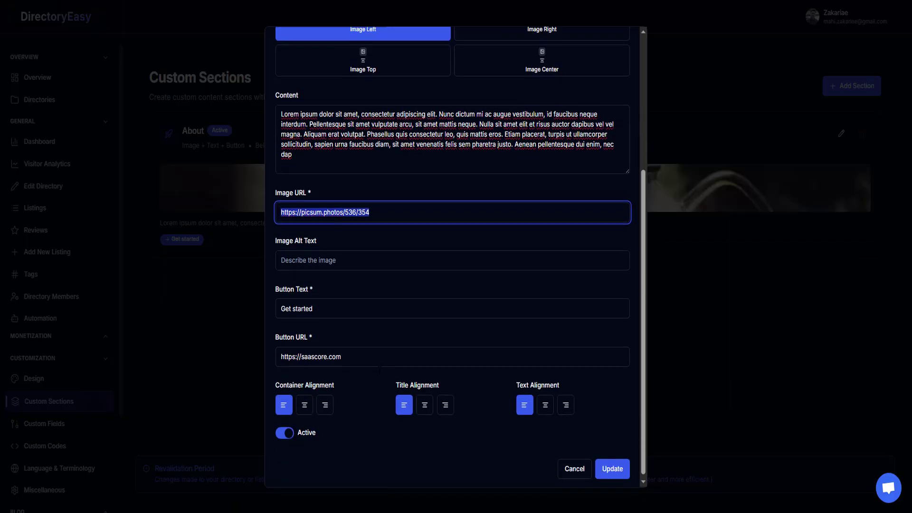
left_click(340, 278)
left_click(347, 254)
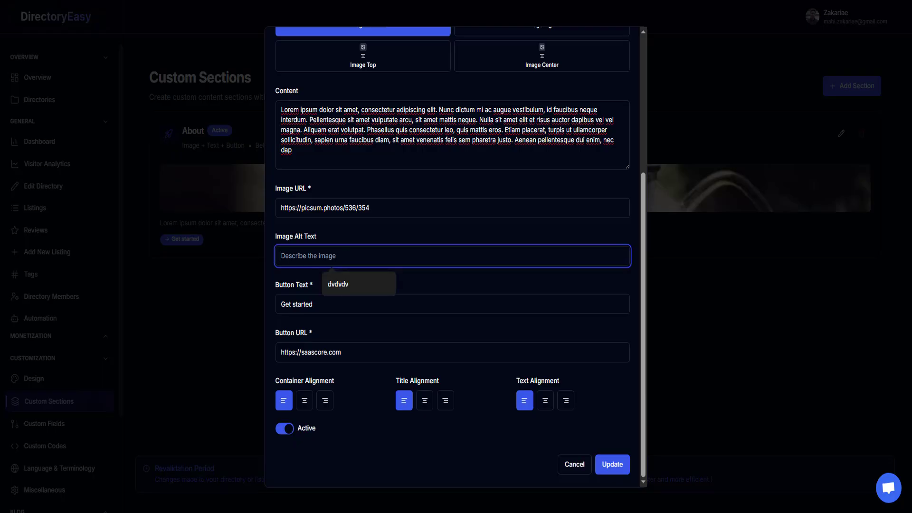
left_click(304, 281)
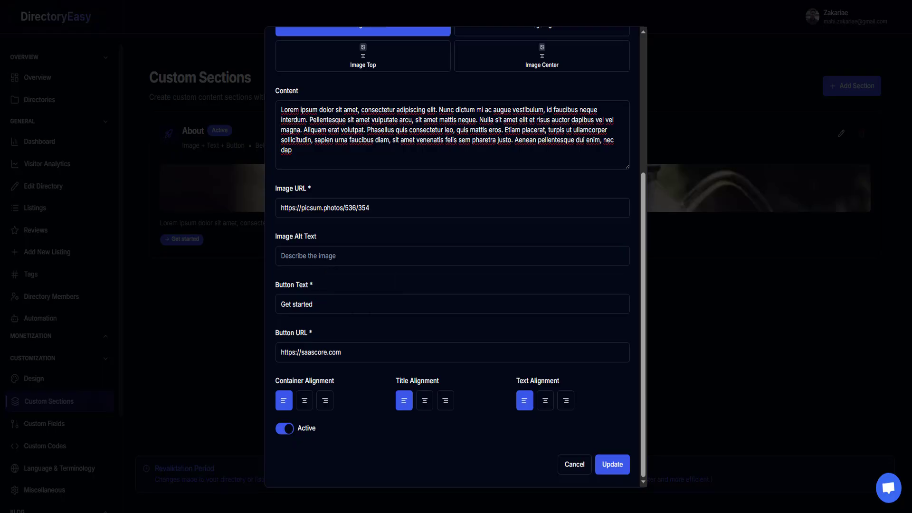
left_click_drag(357, 306, 270, 305)
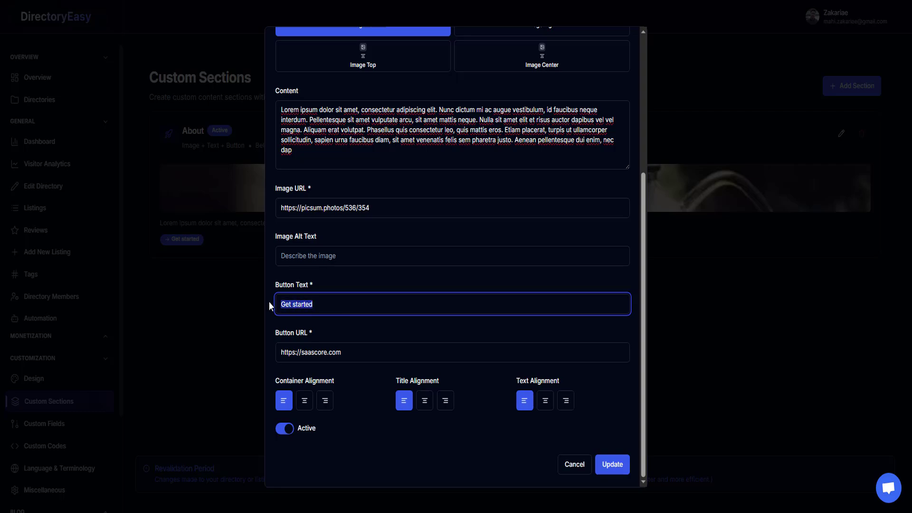
key("Tab")
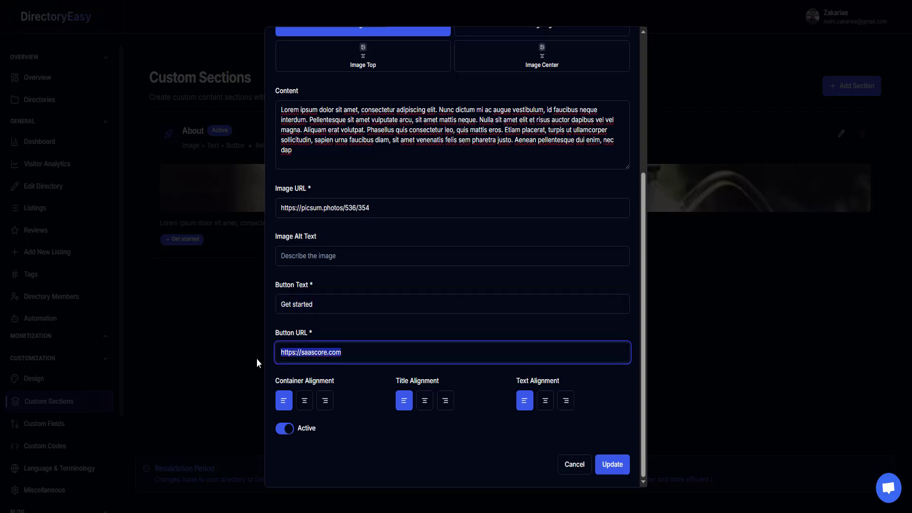
left_click(363, 386)
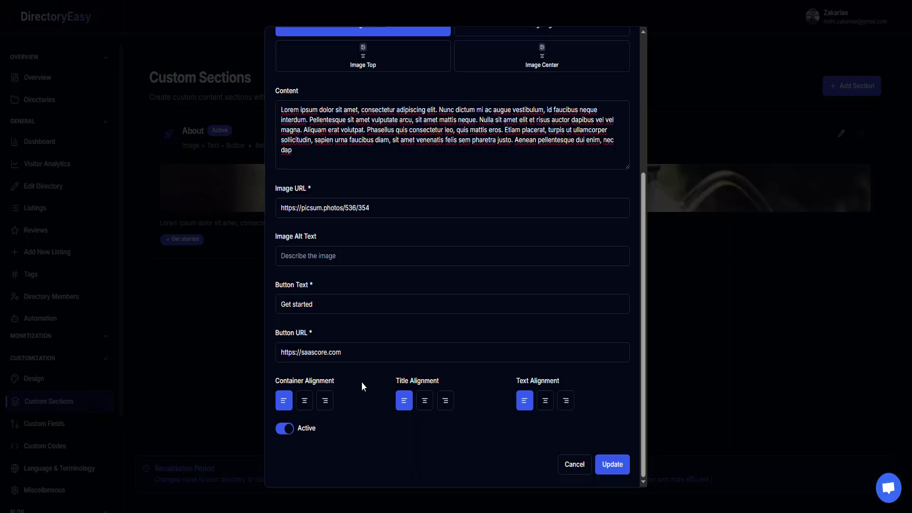
Try centred container alignment for the About section and restore it to left, and switch its Active setting off and on again.
left_click(305, 402)
left_click(284, 402)
left_click(281, 430)
left_click(282, 429)
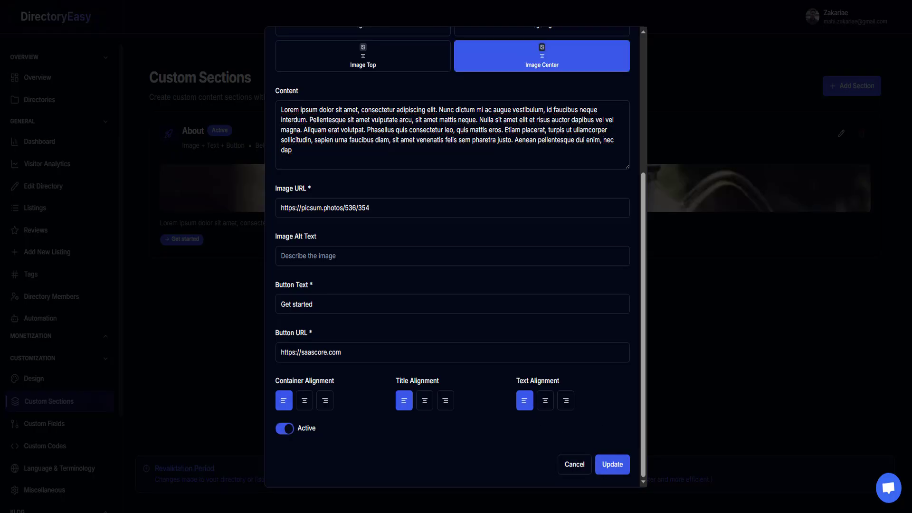
scroll(457, 346, "up", 5)
left_click(526, 117)
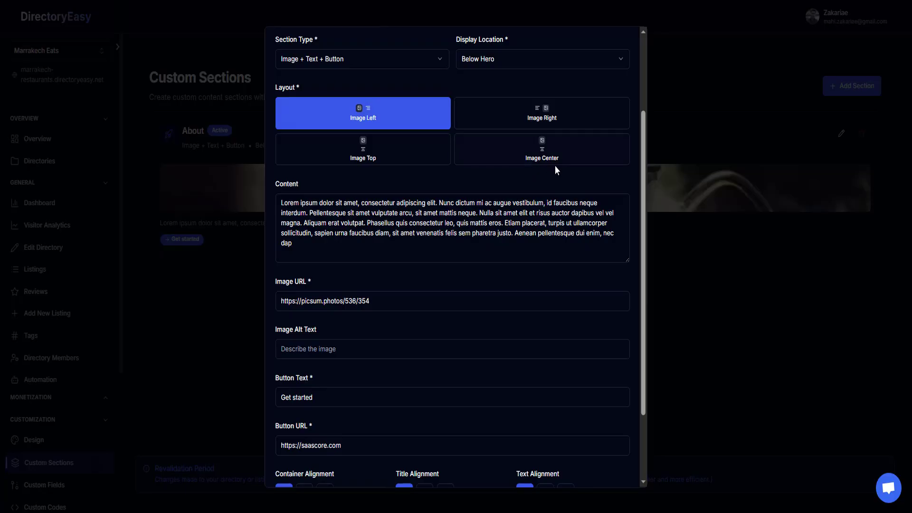
Give the About section the Image Center layout with centred container, title and text alignment, and save the update.
left_click(540, 172)
scroll(537, 175, "down", 2)
left_click(304, 400)
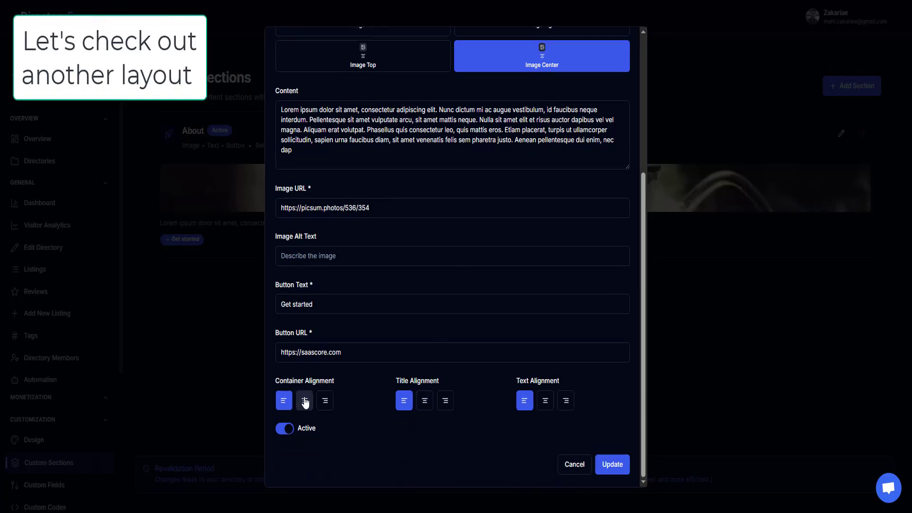
left_click(424, 402)
left_click(544, 401)
left_click(612, 464)
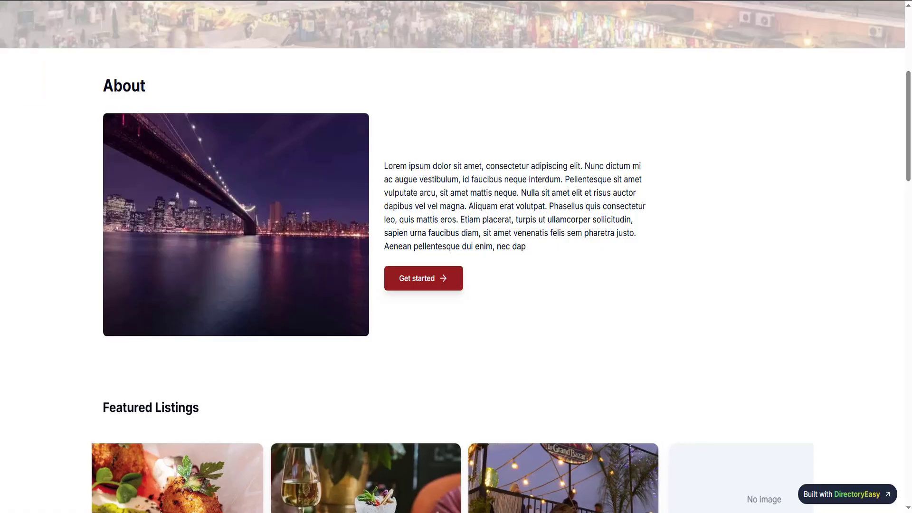
Reload the public directory page, check how the About section is displayed, and return to the dashboard.
key("F5")
scroll(489, 206, "down", 2)
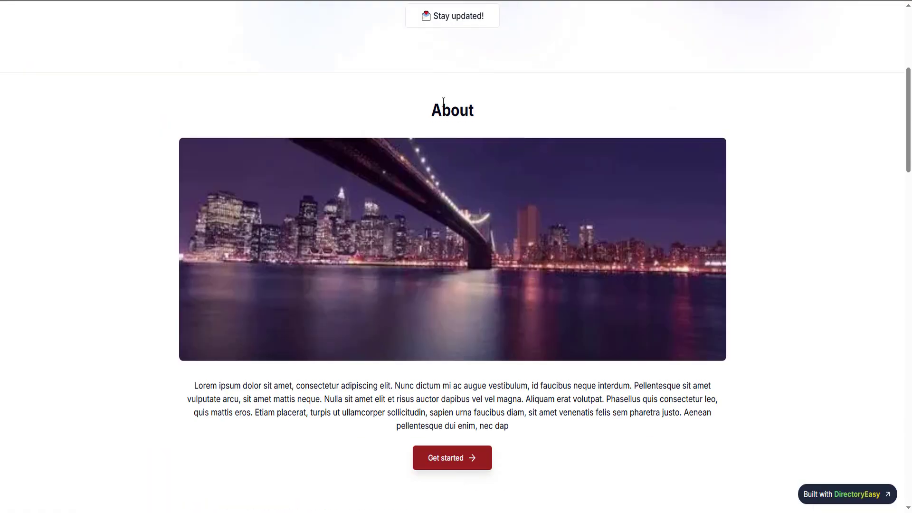
scroll(467, 257, "down", 1)
scroll(468, 249, "down", 3)
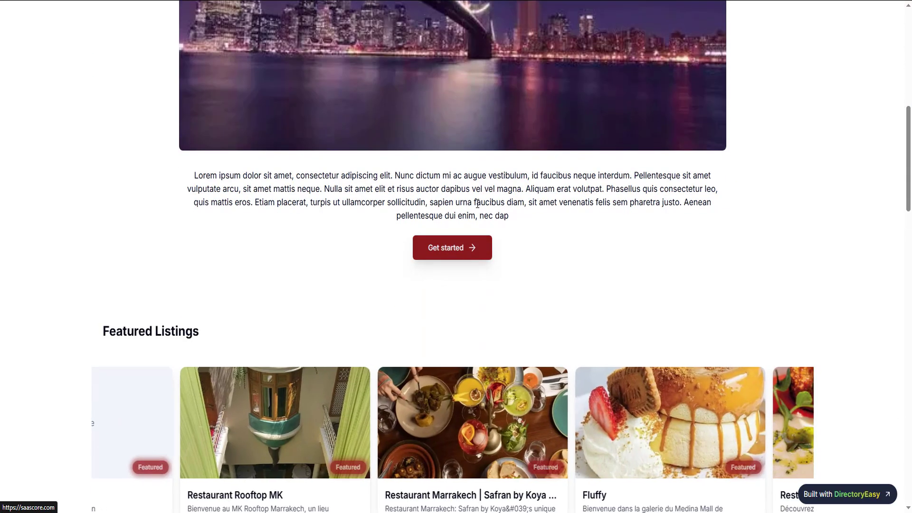
scroll(451, 100, "up", 4)
key("ctrl+Tab")
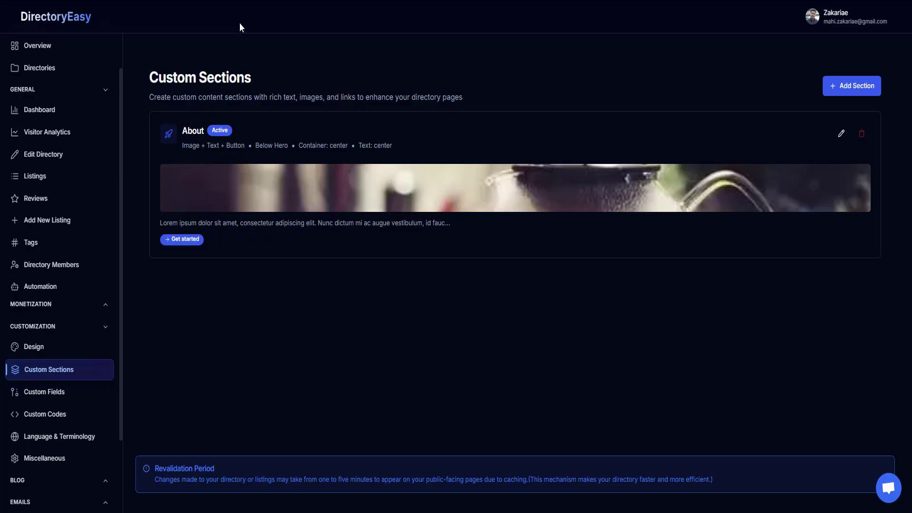
Open the Custom Codes page and read the guidance on Head and Body code positions.
left_click(55, 420)
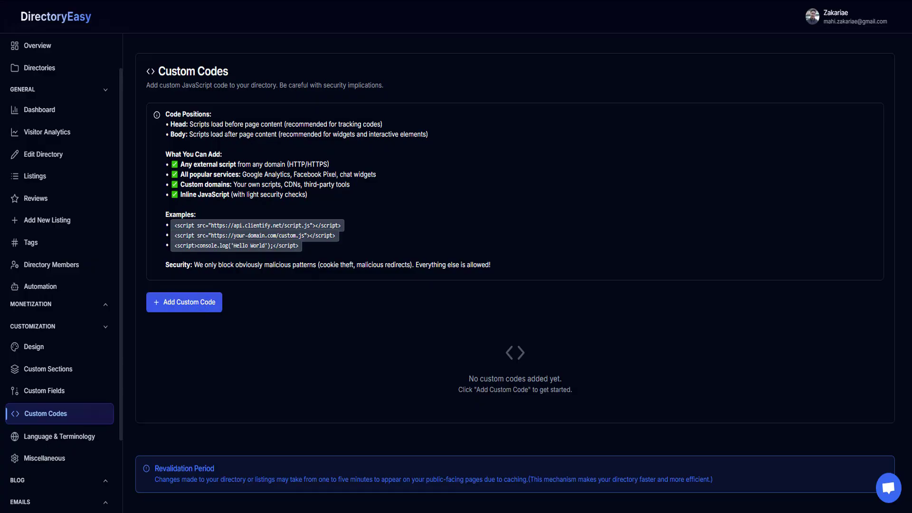
left_click_drag(193, 124, 409, 125)
left_click_drag(189, 135, 253, 134)
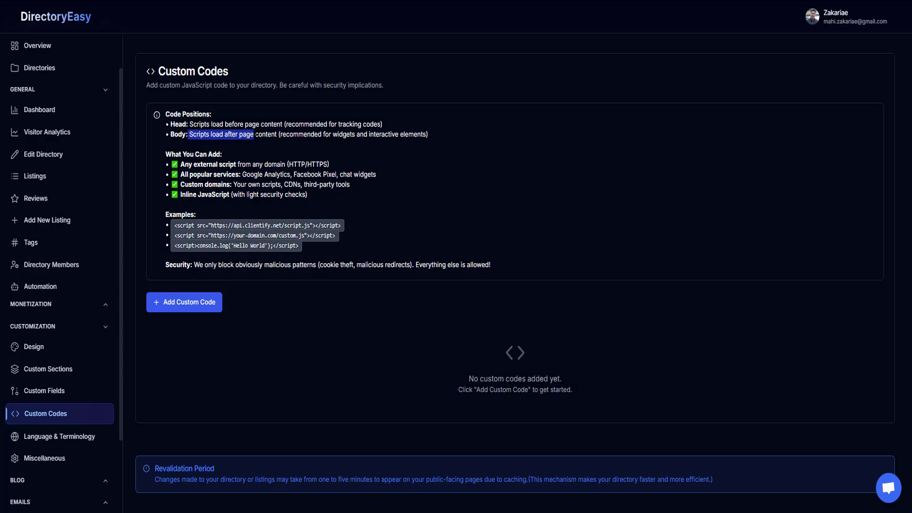
left_click(356, 124)
left_click_drag(382, 124, 329, 125)
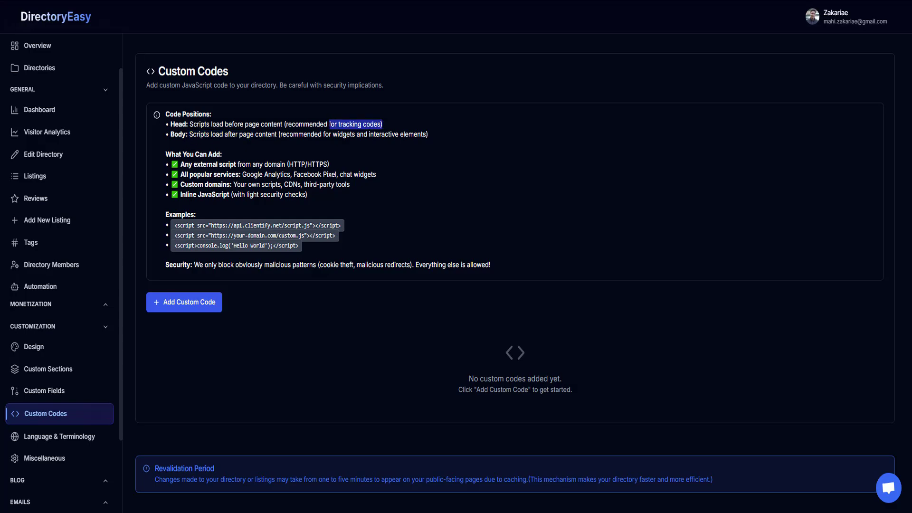
left_click(330, 124)
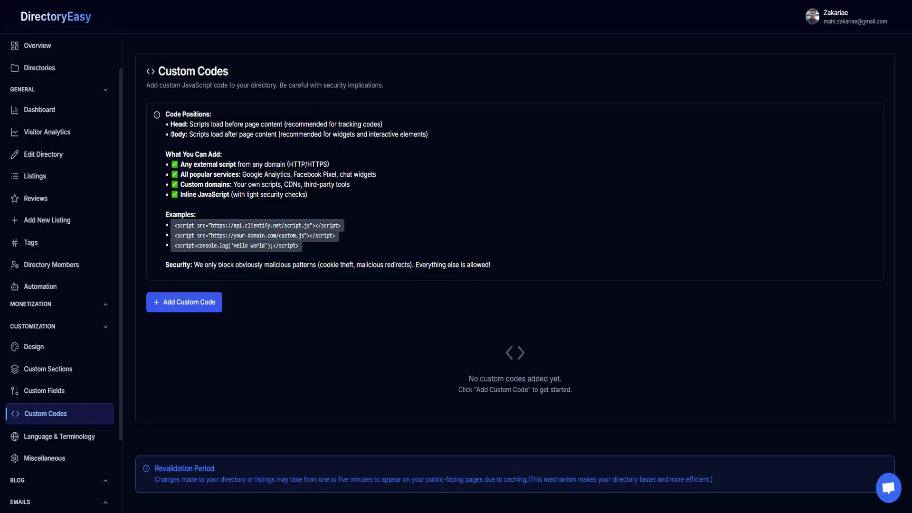
left_click_drag(171, 134, 279, 134)
left_click(297, 146)
Add an enabled custom code named Crisp, described as Chat widget, at Head - Before page content, containing the Crisp chat script.
left_click(205, 305)
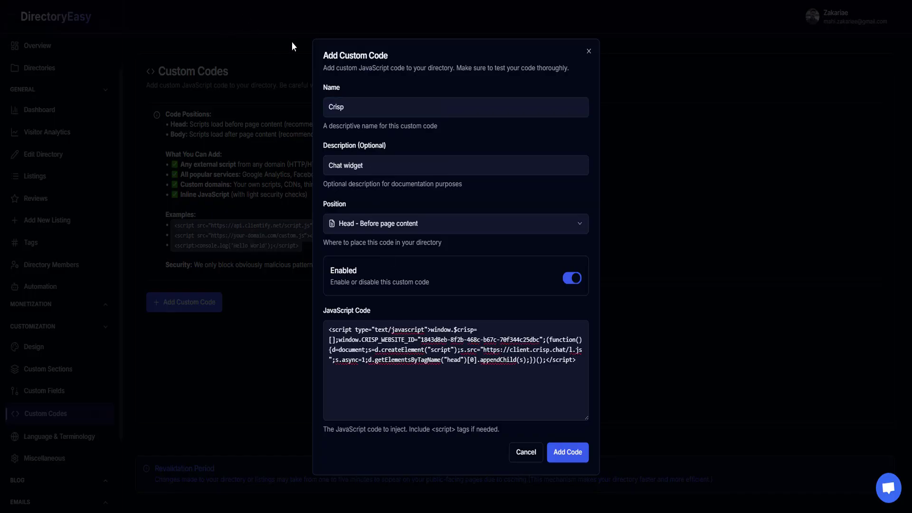
left_click(568, 451)
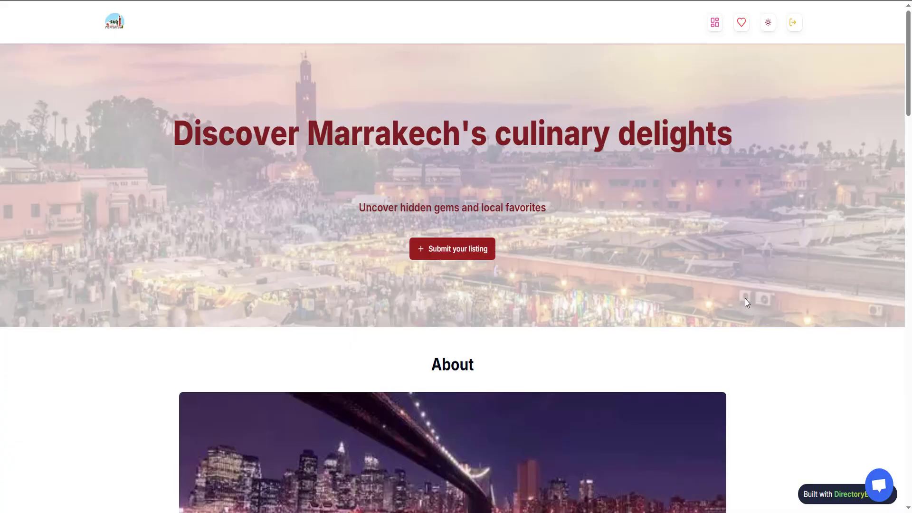
Check the chat widget on the public directory page by opening its chat window and looking through the page.
scroll(814, 326, "down", 4)
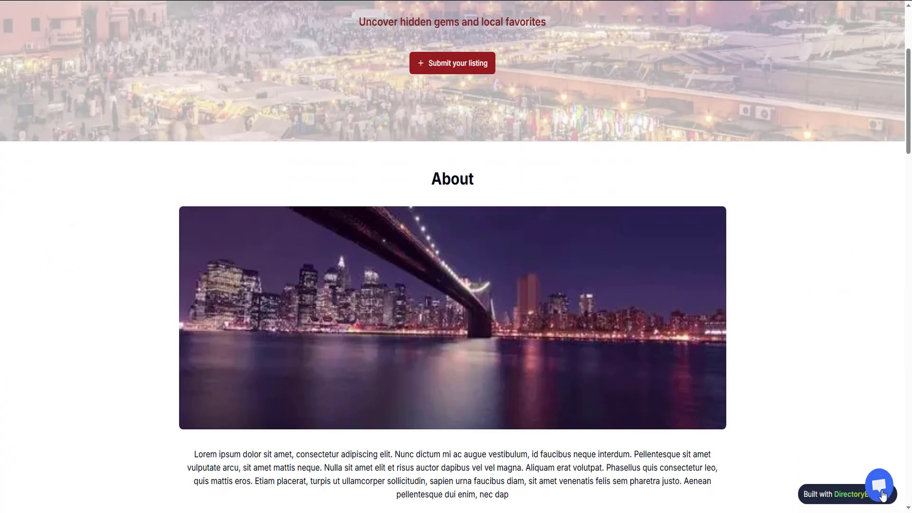
left_click(879, 489)
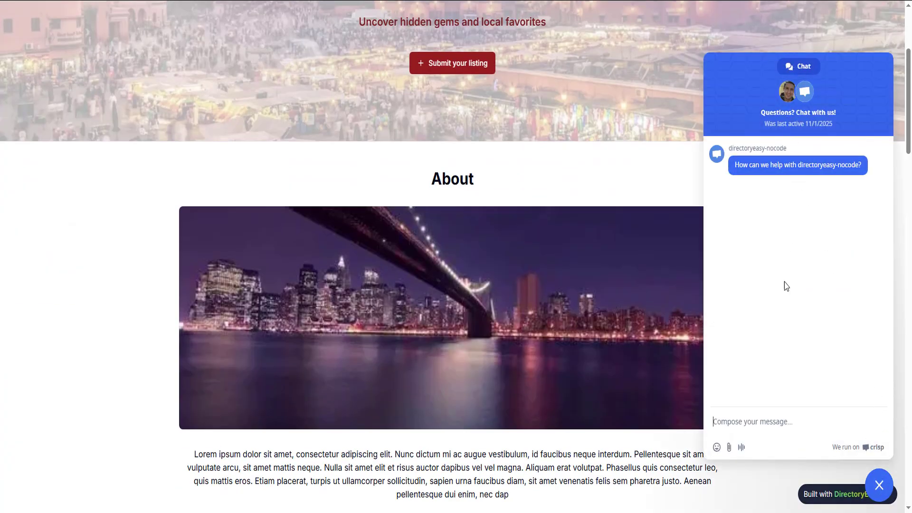
scroll(627, 390, "down", 12)
scroll(627, 389, "down", 4)
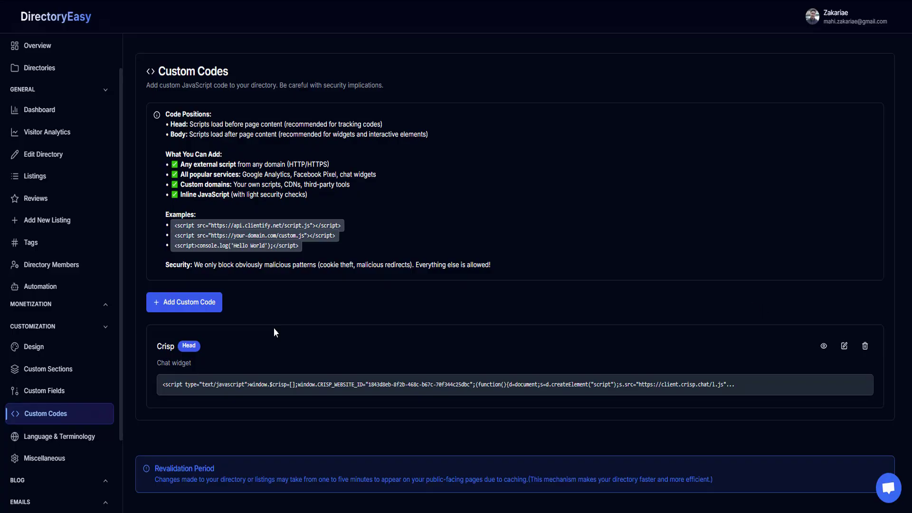
Open the Language & Terminology page and review the language option and the Business Information terminology fields.
left_click(114, 428)
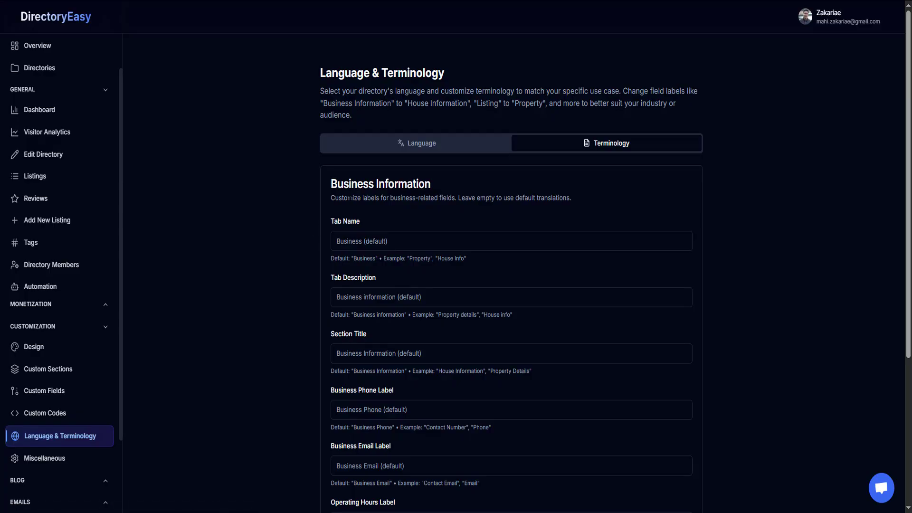
scroll(315, 198, "down", 2)
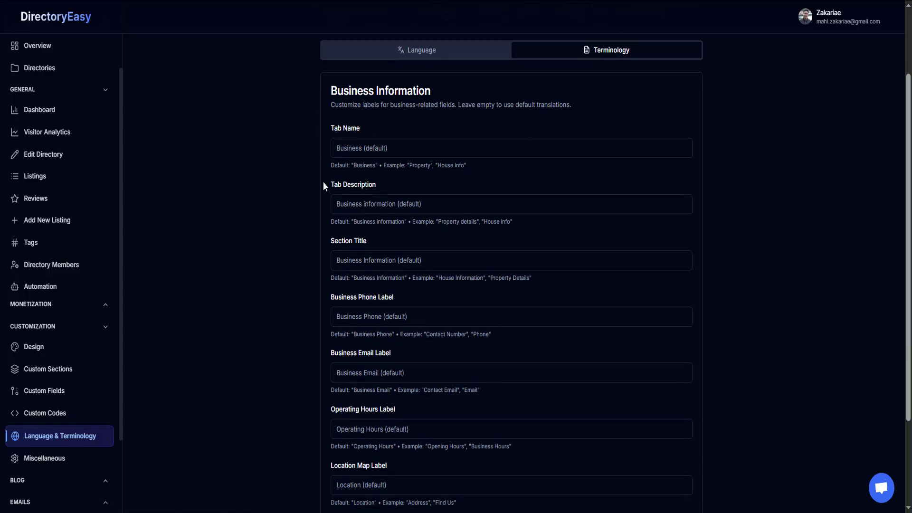
scroll(488, 132, "up", 2)
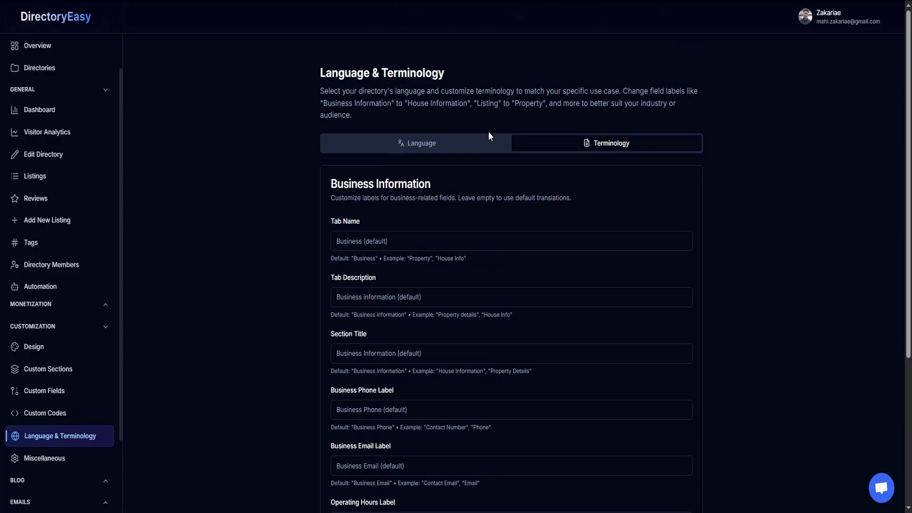
left_click(479, 143)
left_click(623, 144)
left_click_drag(351, 183, 435, 220)
left_click(434, 220)
scroll(435, 220, "down", 2)
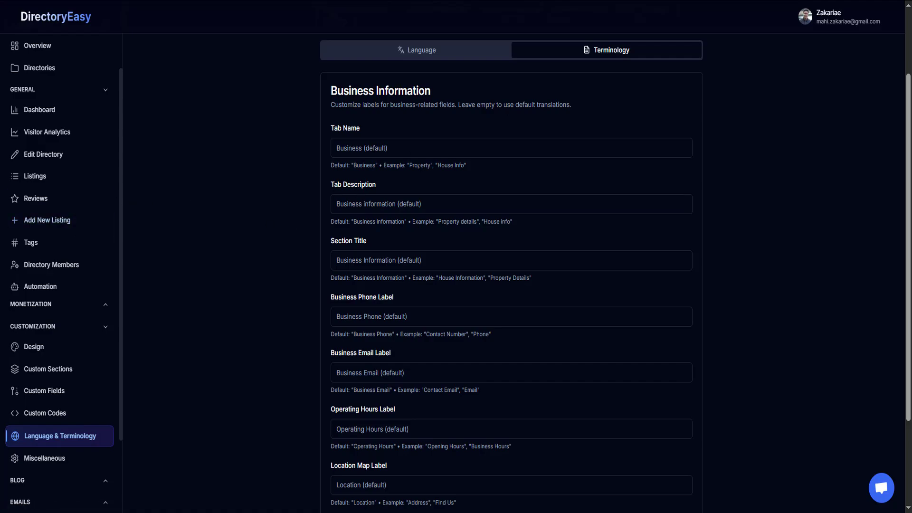
Set the Tab Name in the Business Information terminology to the suggested example "Property".
double_click(419, 166)
left_click(420, 149)
left_click(557, 128)
left_click_drag(354, 165, 376, 165)
double_click(417, 164)
key("ctrl+c")
left_click(417, 148)
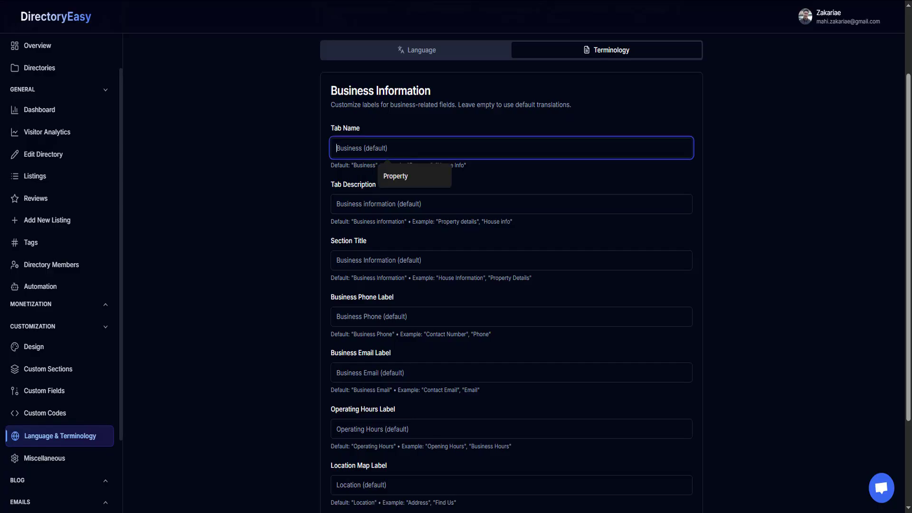
key("ctrl+v")
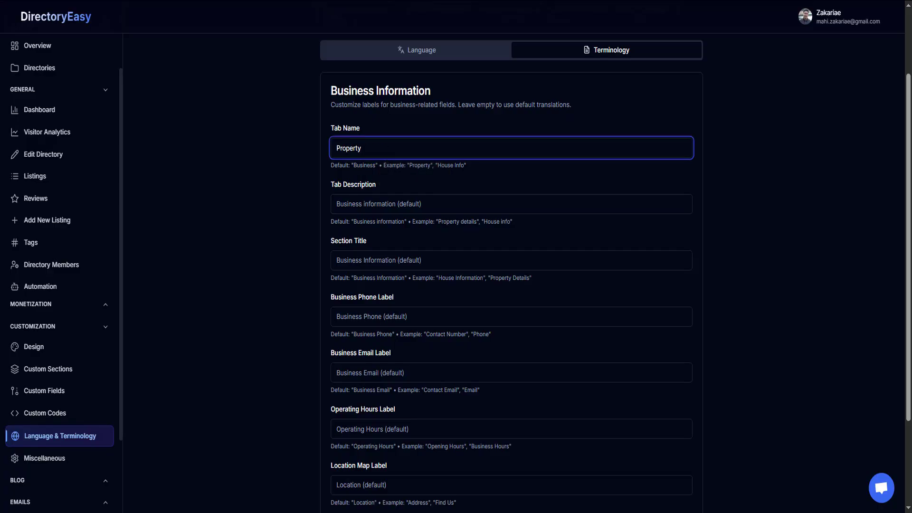
Set the Tab Description to the suggested example "Property details".
left_click(429, 172)
left_click_drag(447, 167, 461, 166)
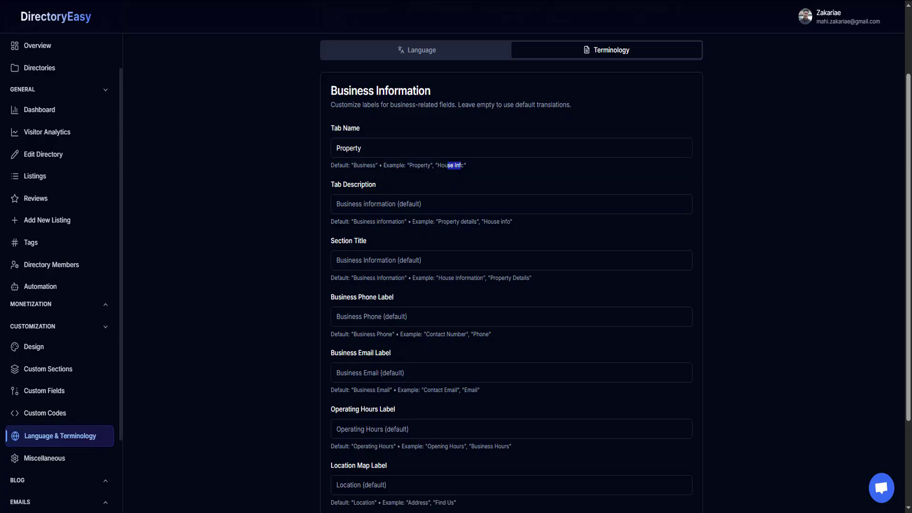
left_click(321, 182)
left_click_drag(437, 222, 478, 222)
key("ctrl+c")
left_click(378, 204)
key("ctrl+v")
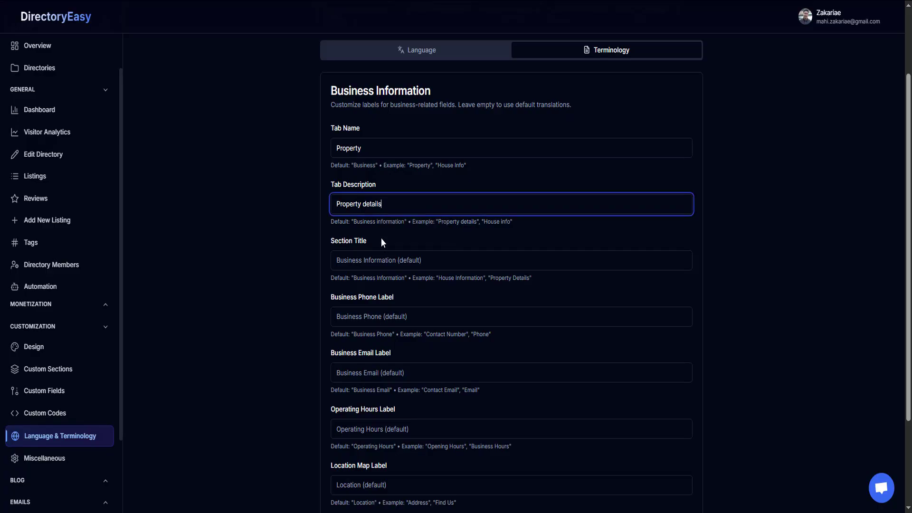
Set the Section Title of the business information to "House Information", copied from its example text.
scroll(381, 238, "down", 2)
left_click(384, 169)
left_click(363, 197)
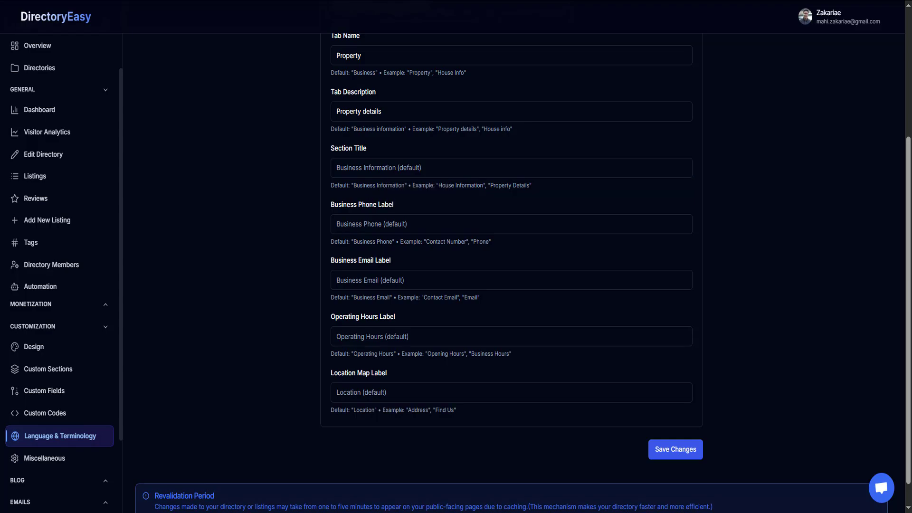
left_click_drag(438, 186, 483, 185)
key("ctrl+c")
left_click(365, 169)
key("ctrl+v")
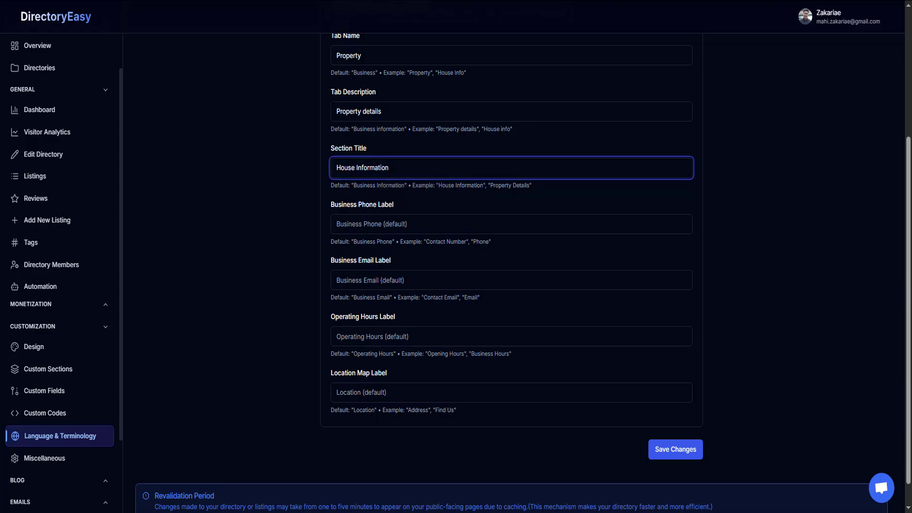
Set the Business Phone Label to "Contact Number" and the Business Email Label to "Contact Email".
left_click_drag(426, 241, 466, 242)
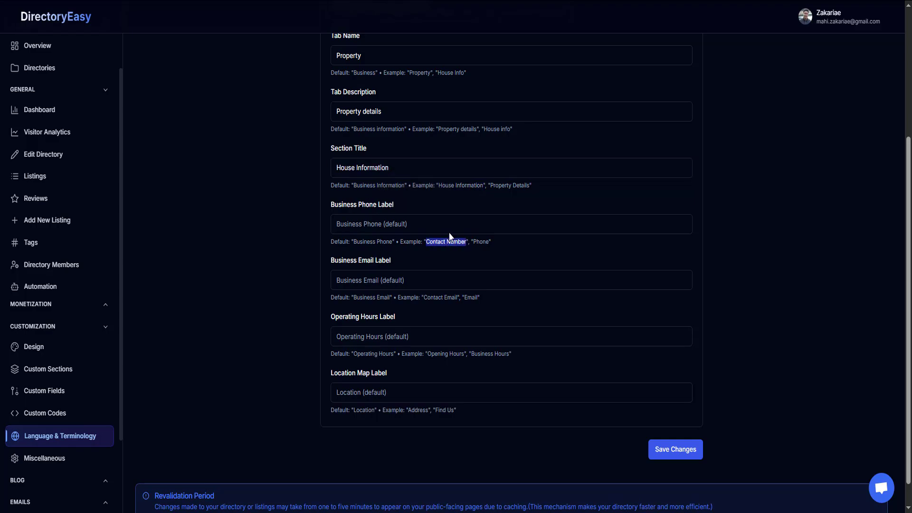
key("ctrl+c")
left_click(387, 227)
key("ctrl+v")
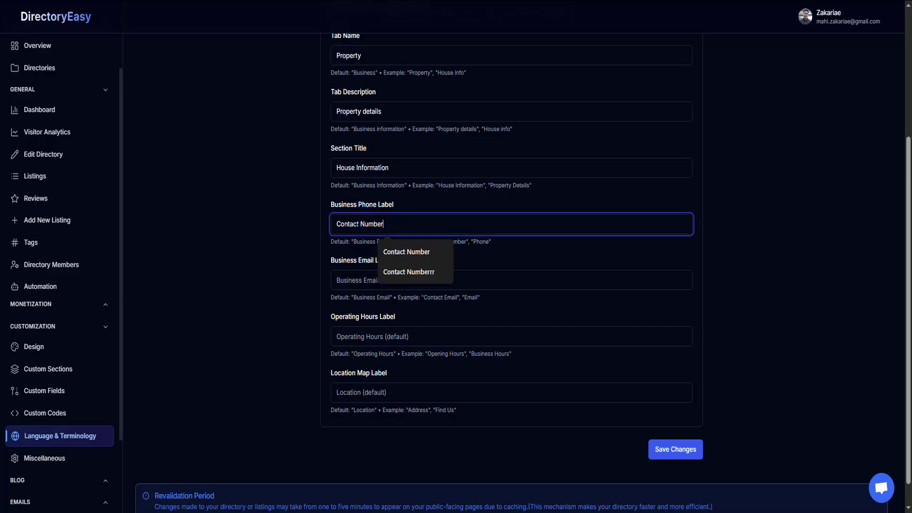
left_click(321, 270)
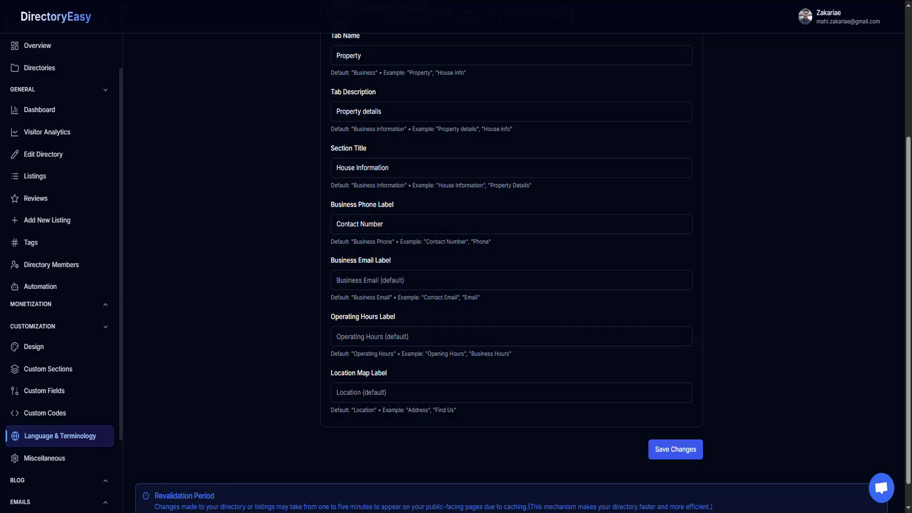
left_click_drag(424, 297, 457, 297)
key("ctrl+c")
left_click(387, 284)
key("ctrl+v")
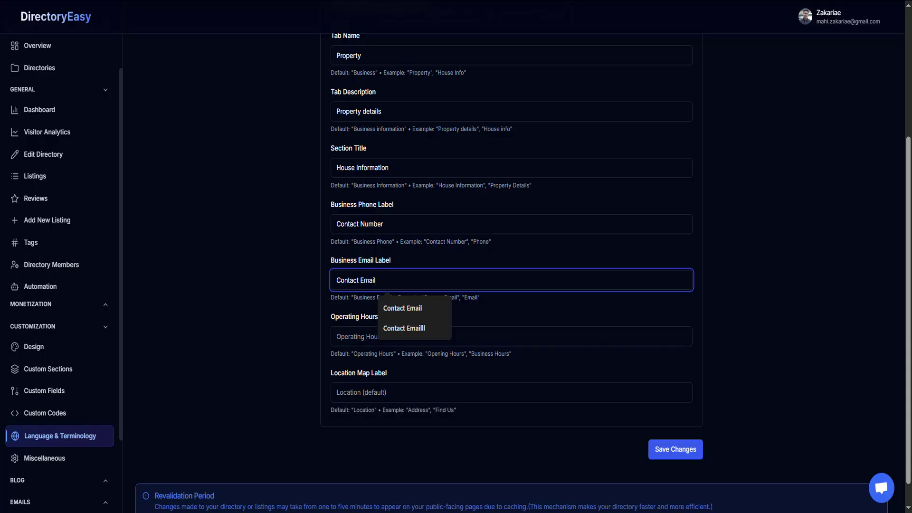
Set the Operating Hours Label to the suggested example "Opening Hours".
left_click_drag(470, 353, 493, 353)
left_click_drag(427, 354, 464, 353)
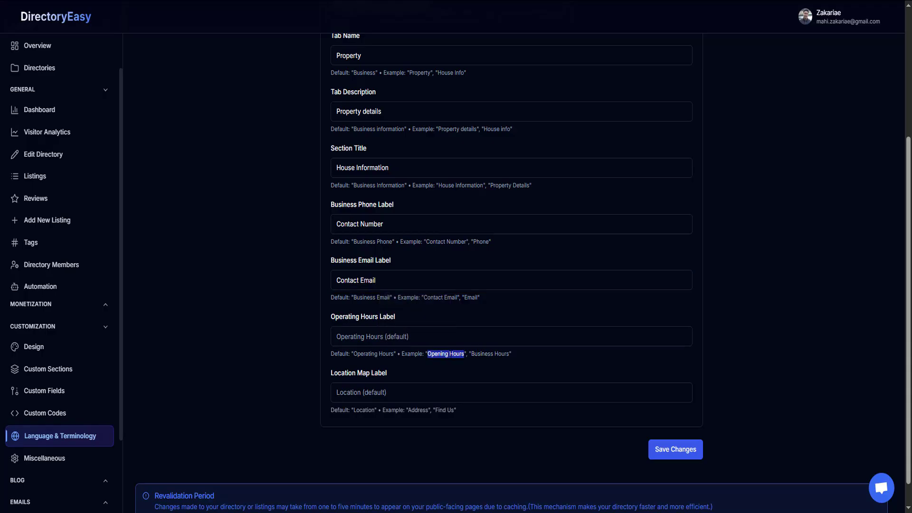
key("ctrl+c")
left_click(387, 336)
key("ctrl+v")
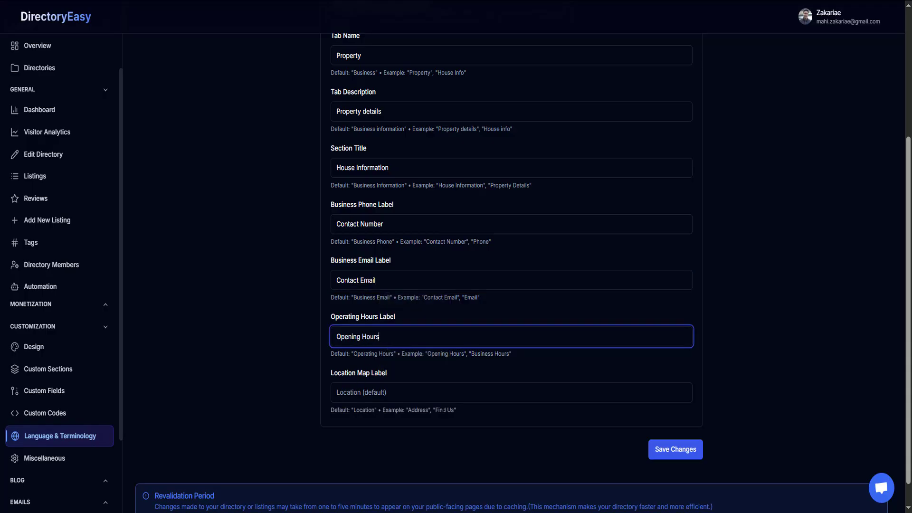
Set the Location Map Label to "Find Us" and save the terminology changes.
left_click_drag(434, 410, 455, 410)
key("ctrl+c")
left_click(387, 392)
key("ctrl+v")
scroll(292, 307, "up", 1)
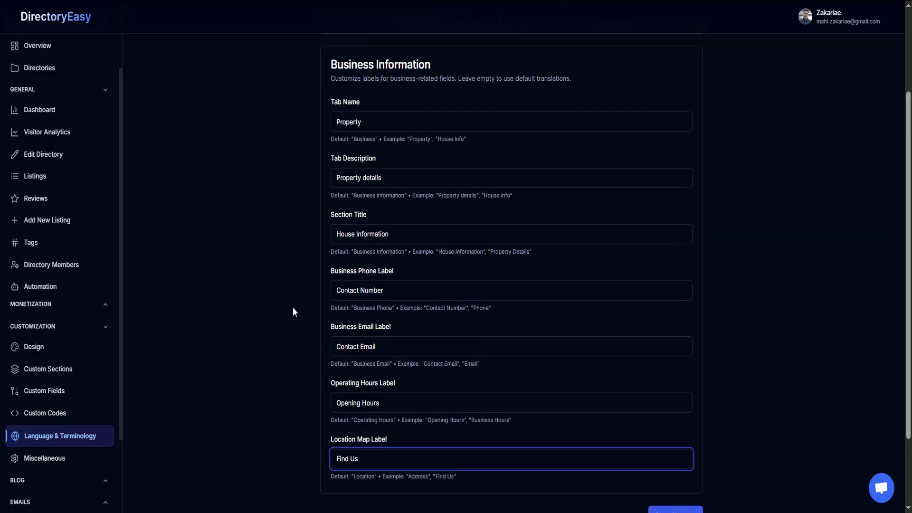
scroll(293, 312, "down", 2)
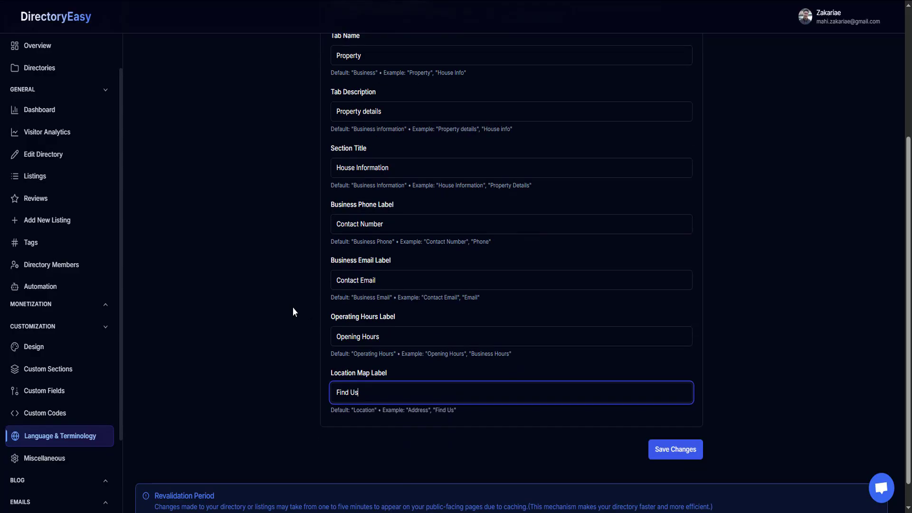
left_click(658, 452)
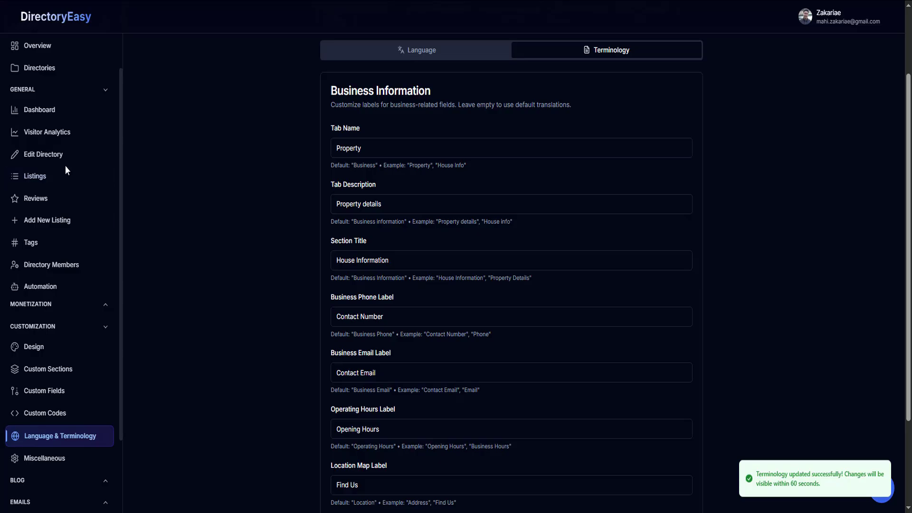
Start a new listing without a website URL and check the customized labels in its Property section.
left_click(56, 221)
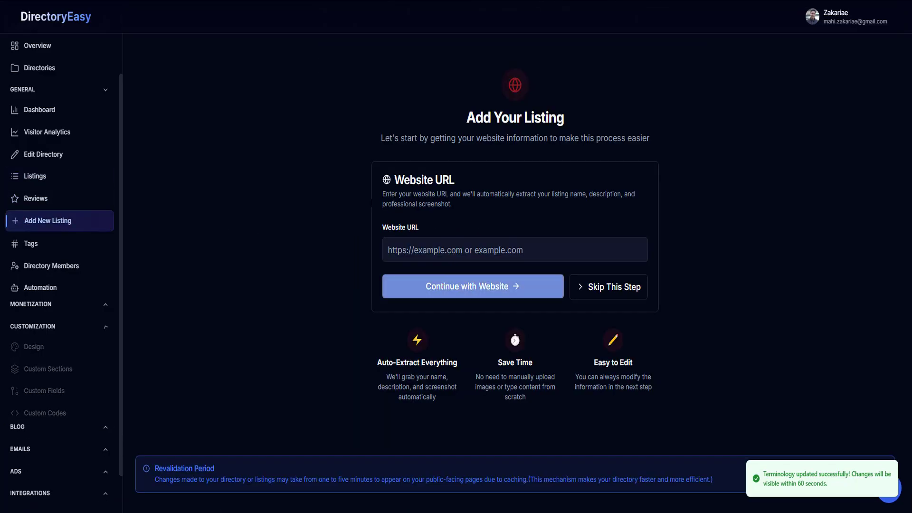
left_click(600, 287)
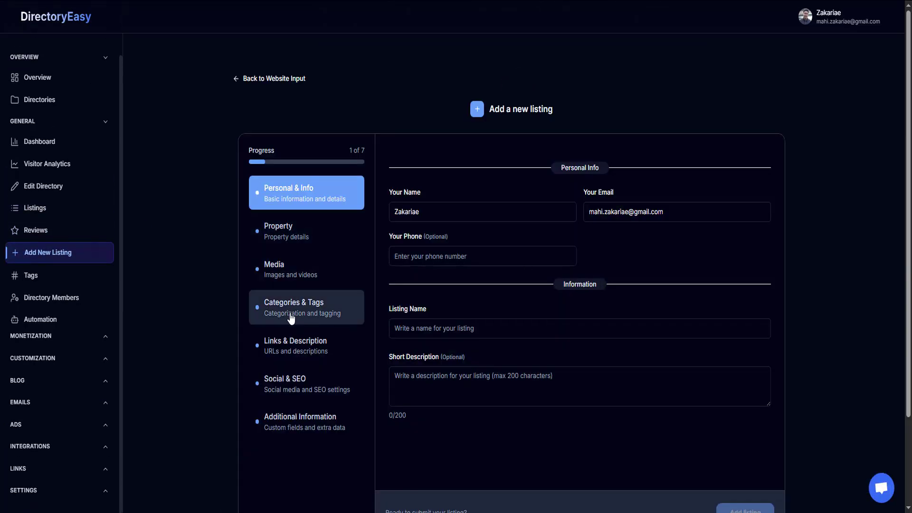
left_click(303, 227)
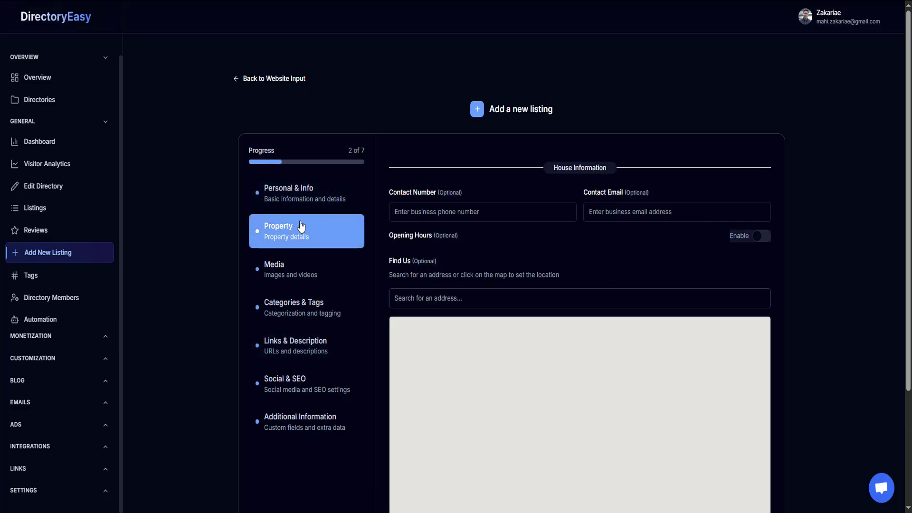
left_click_drag(390, 193, 645, 192)
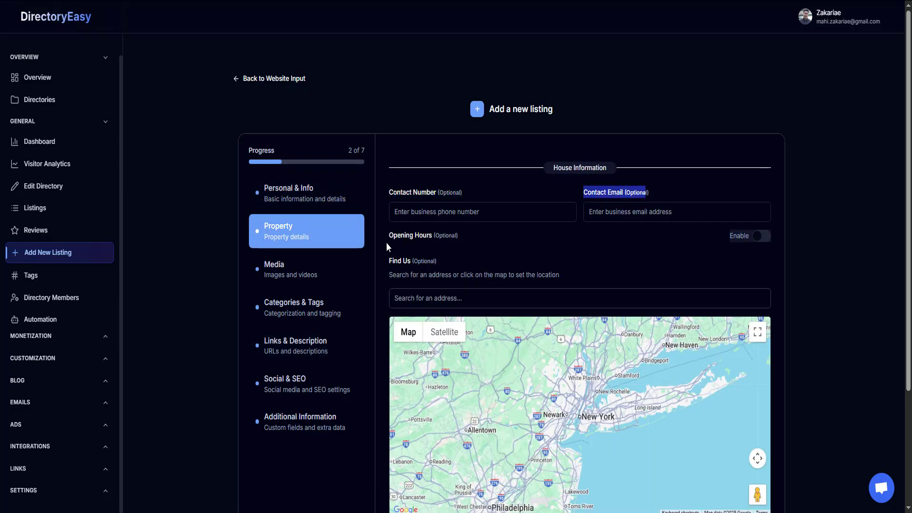
left_click_drag(389, 235, 452, 236)
left_click_drag(388, 261, 457, 258)
scroll(688, 281, "down", 3)
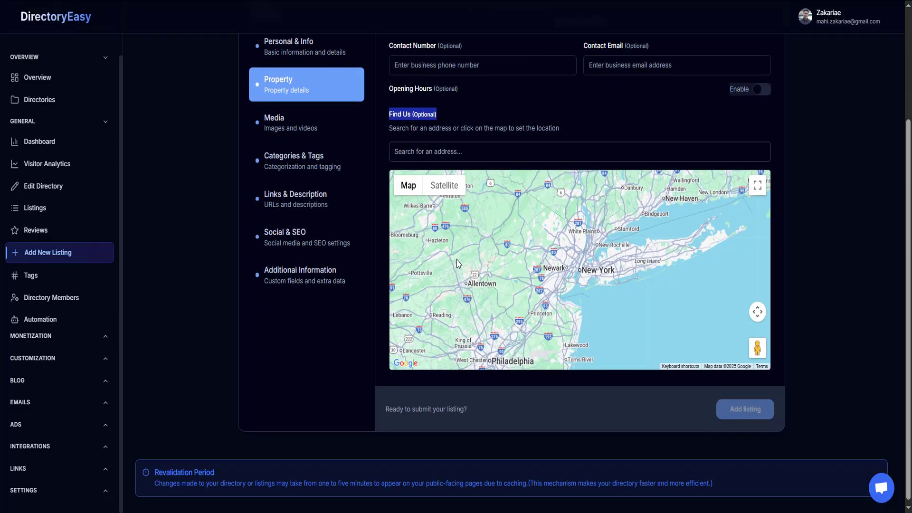